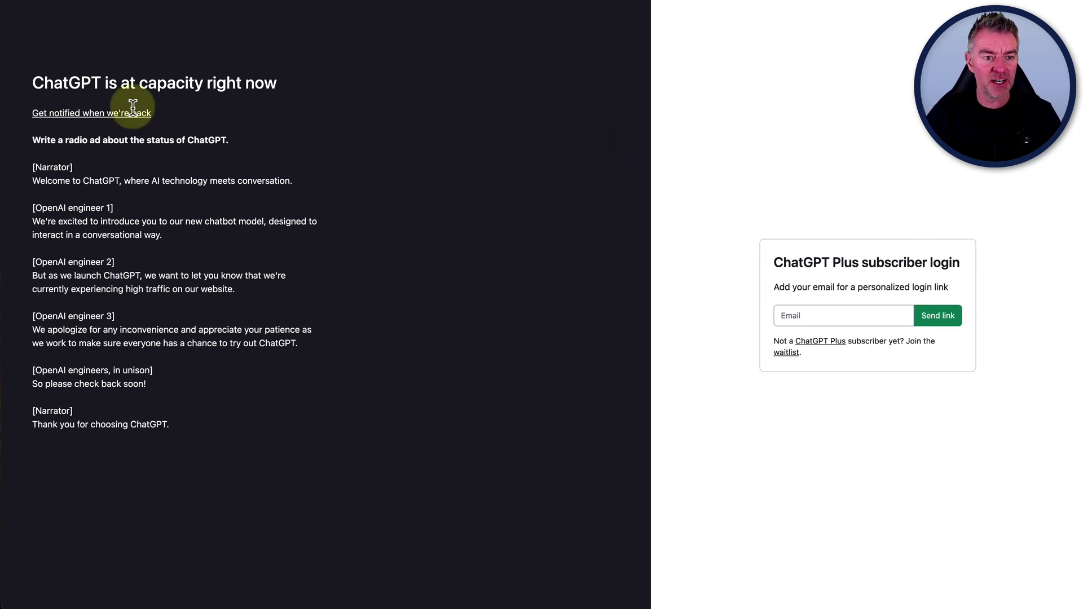
Step: Select the radio ad script on the ChatGPT capacity page, then clear the selection
left_click_drag(32, 167, 154, 438)
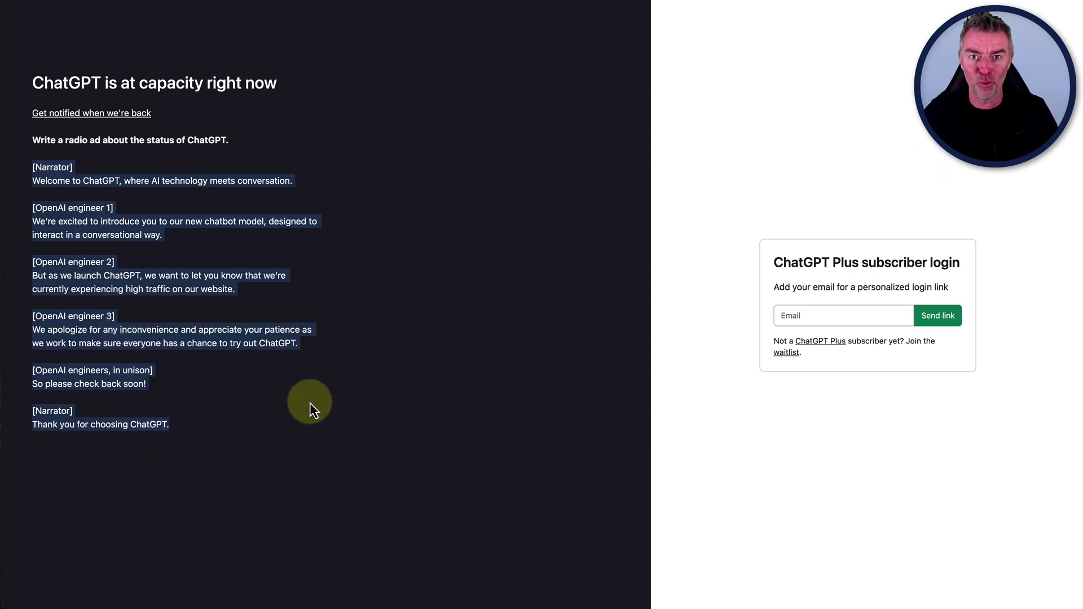
left_click(437, 369)
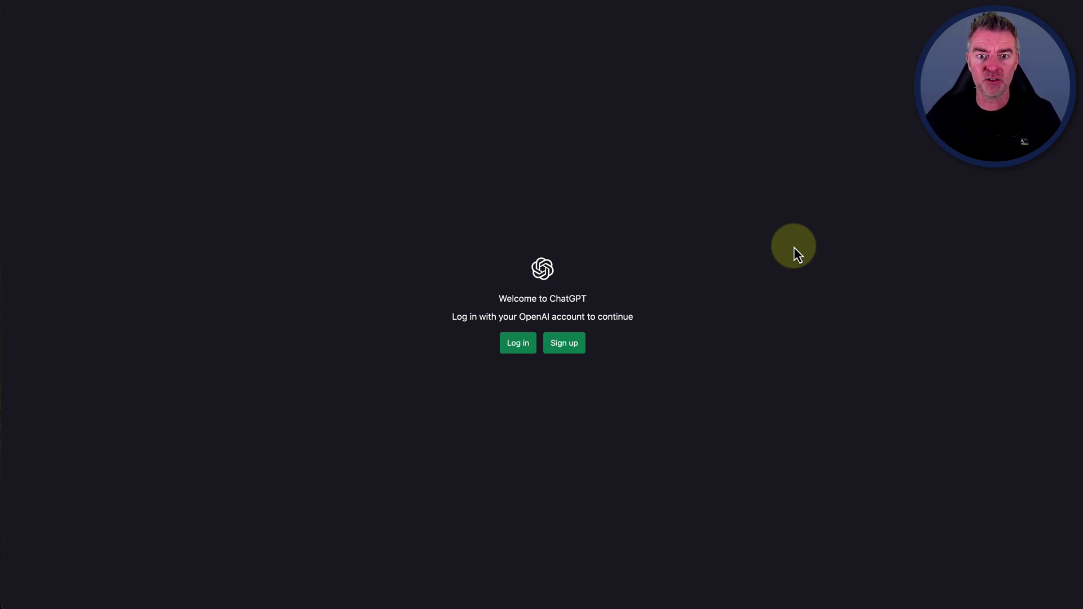
Step: Log in to ChatGPT and continue to the OpenAI Playground
left_click(518, 343)
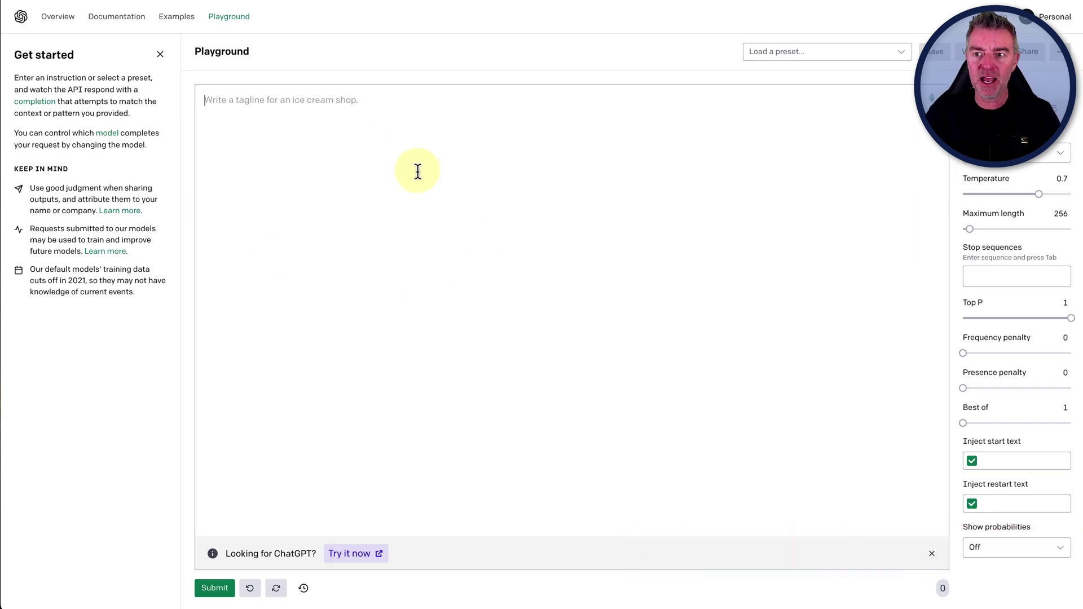
left_click(1016, 154)
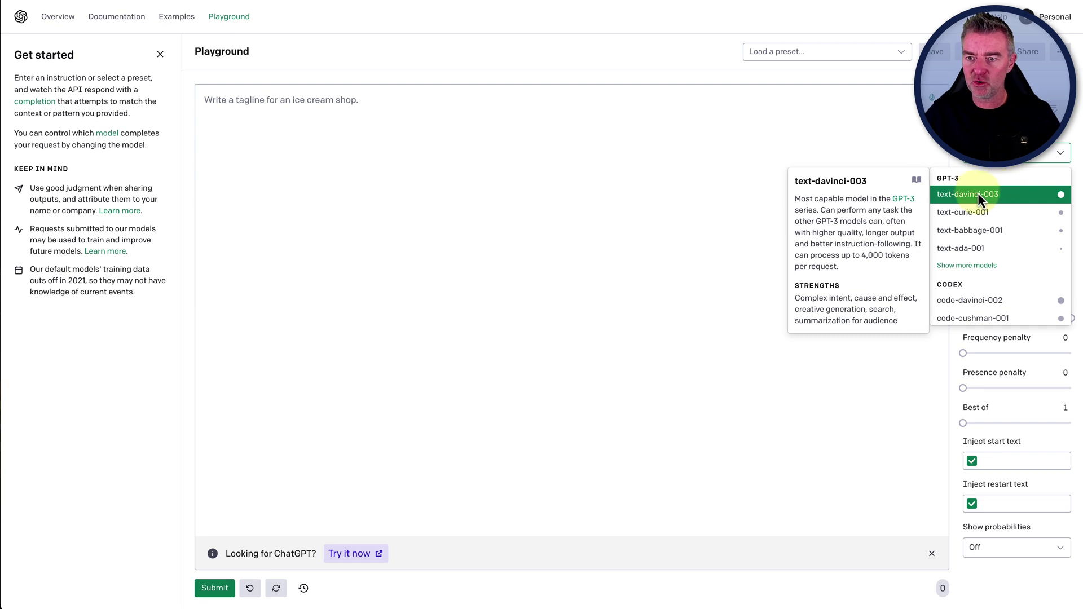
left_click(910, 145)
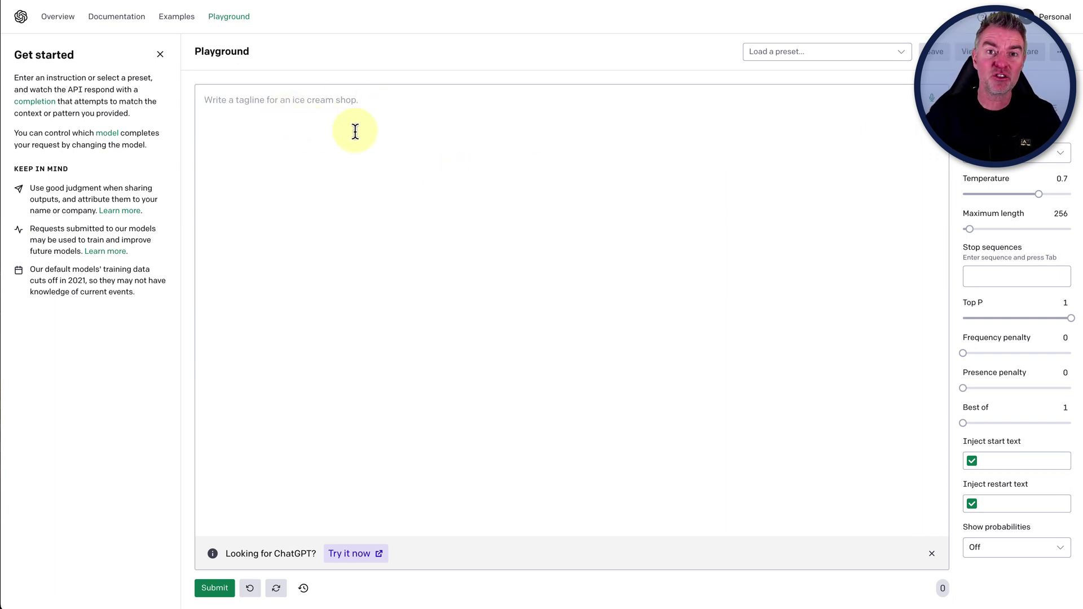
Step: Paste the Fast Funnels free 14-day trial post prompt and submit it
key("ctrl+v")
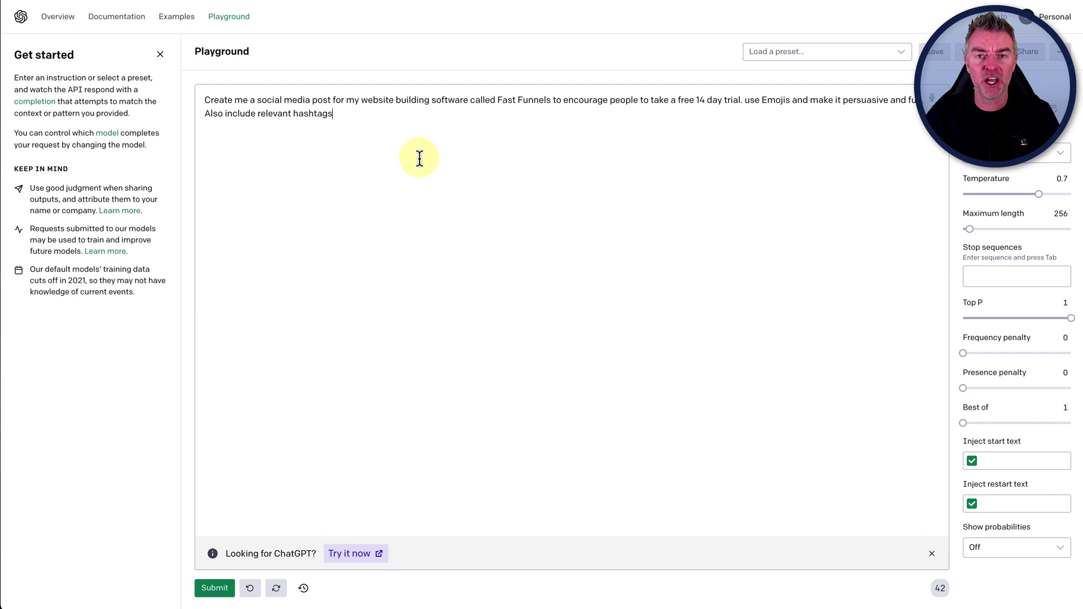
left_click(216, 588)
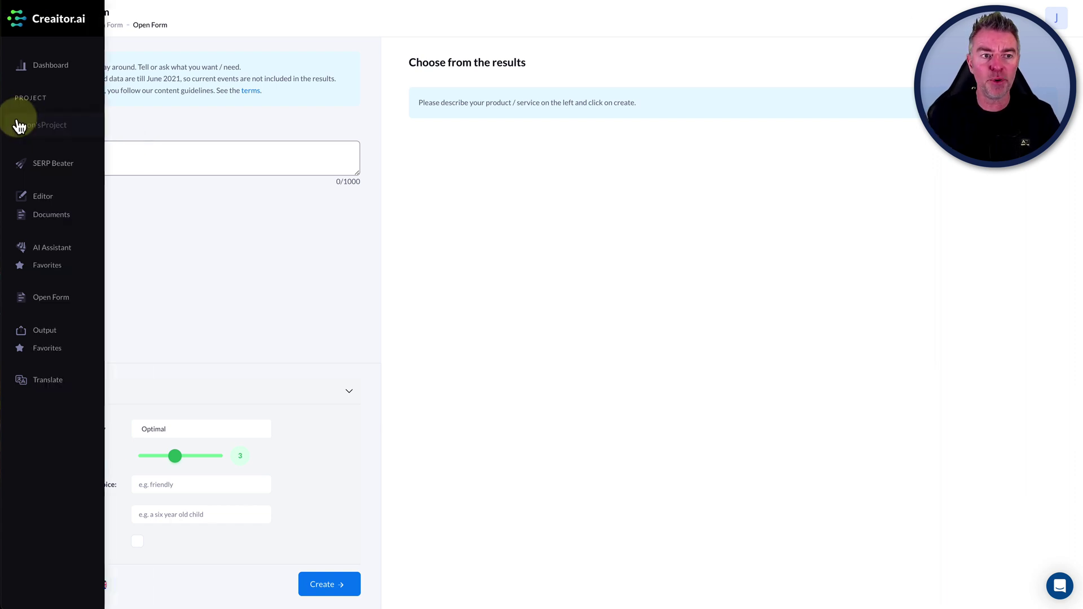
mouse_move(51, 211)
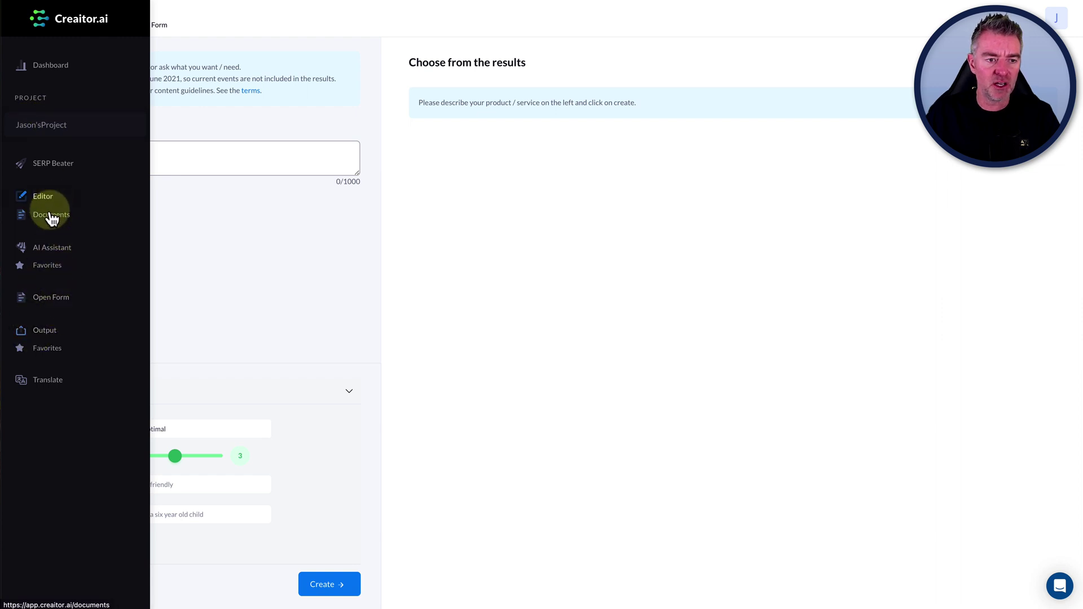
Step: Browse the Creaitor.ai dashboard tools via Blog Intro, then reach Open Form
left_click(41, 66)
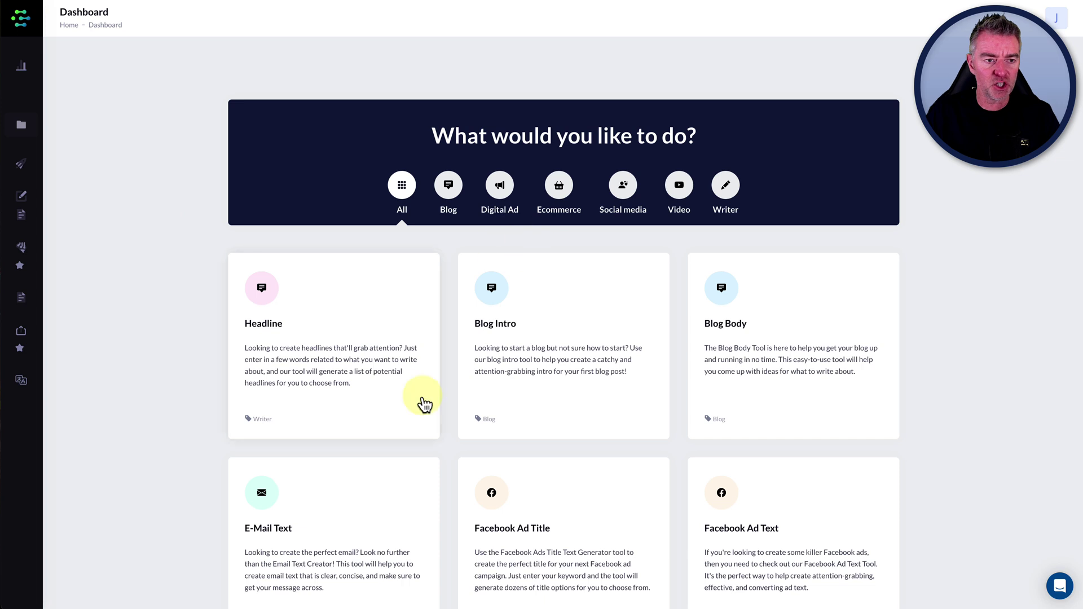
left_click_drag(423, 404, 451, 182)
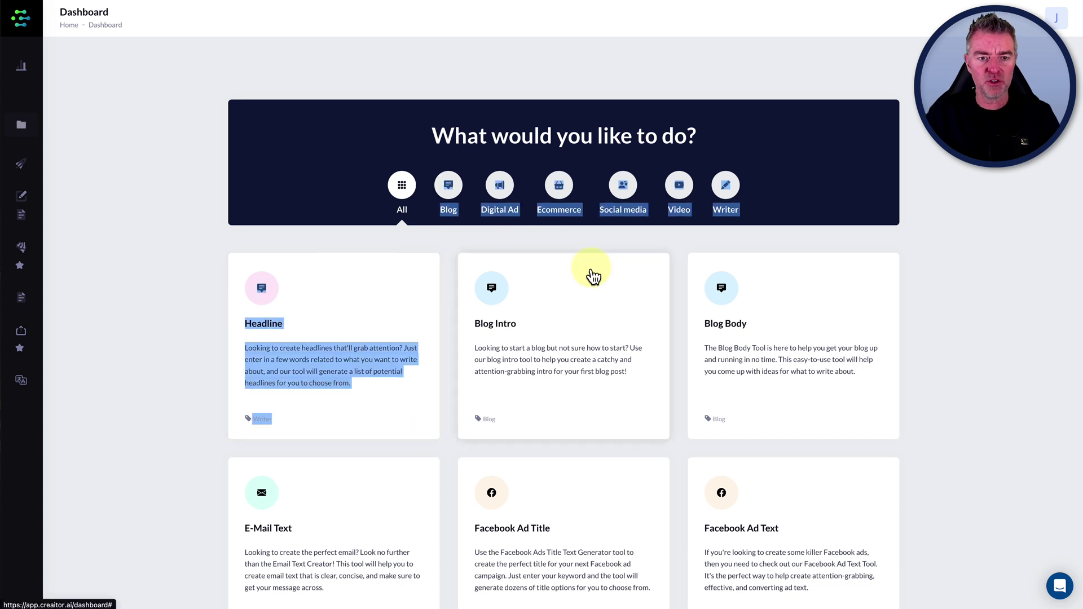
left_click(592, 339)
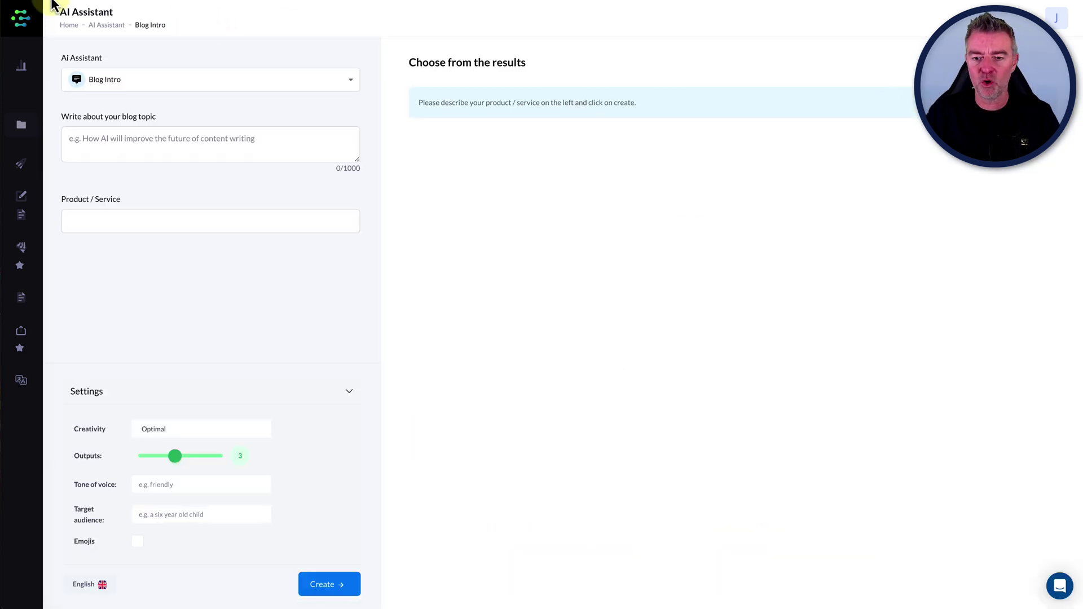
mouse_move(22, 298)
left_click(51, 297)
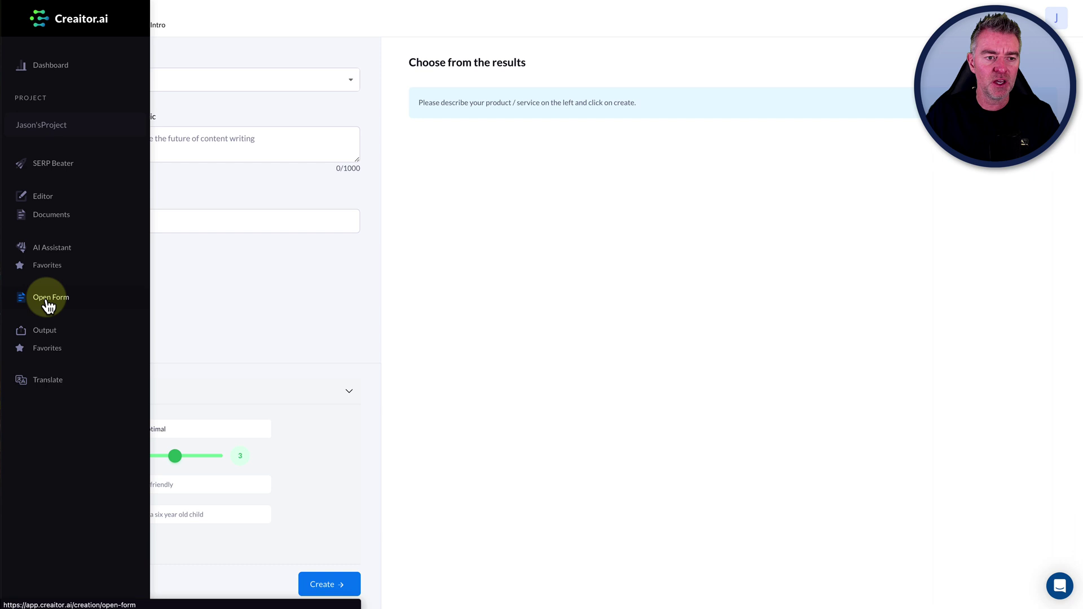
Step: Generate Fast Funnels posts from the pasted description with Emojis enabled
left_click(201, 162)
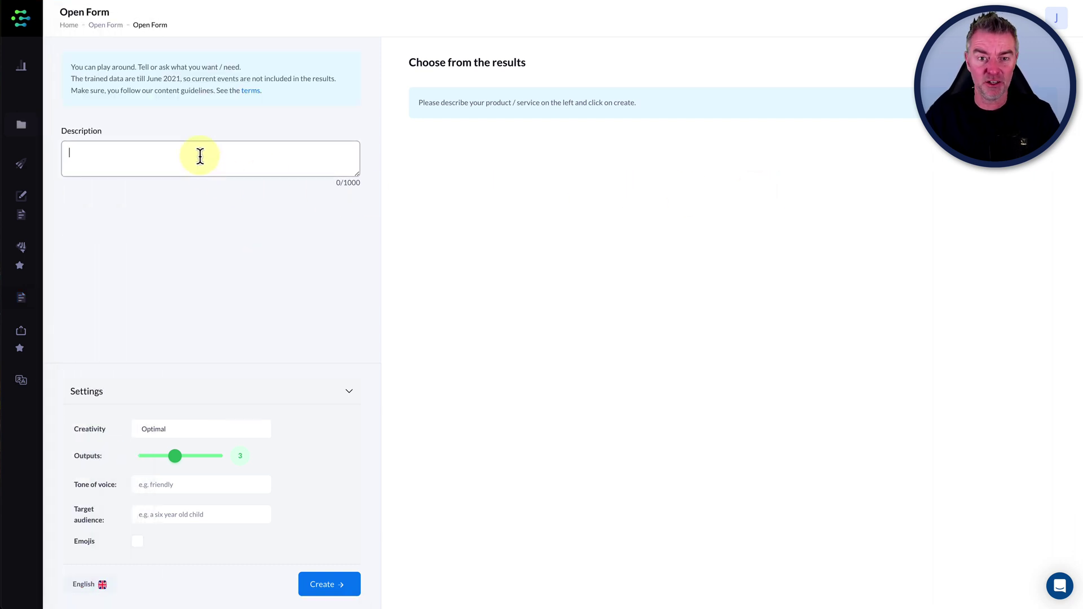
type("Create me a social media post for my website building software called Fast Funnels to encourage people to take a free 14 day trial. use Emojis and make it persuasive and fun. Also include relevant hashtags")
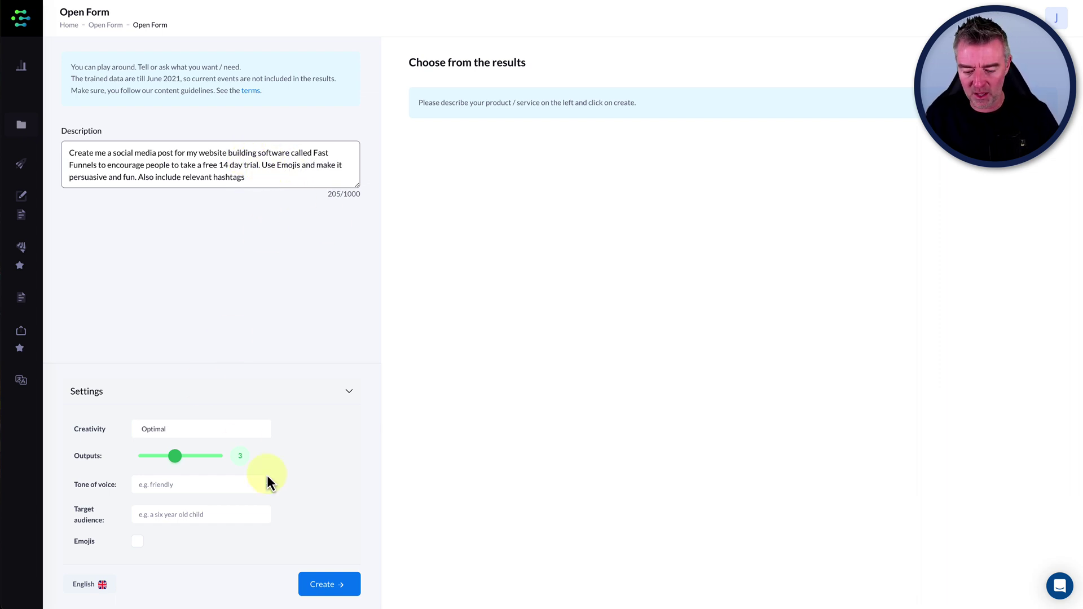
left_click(137, 541)
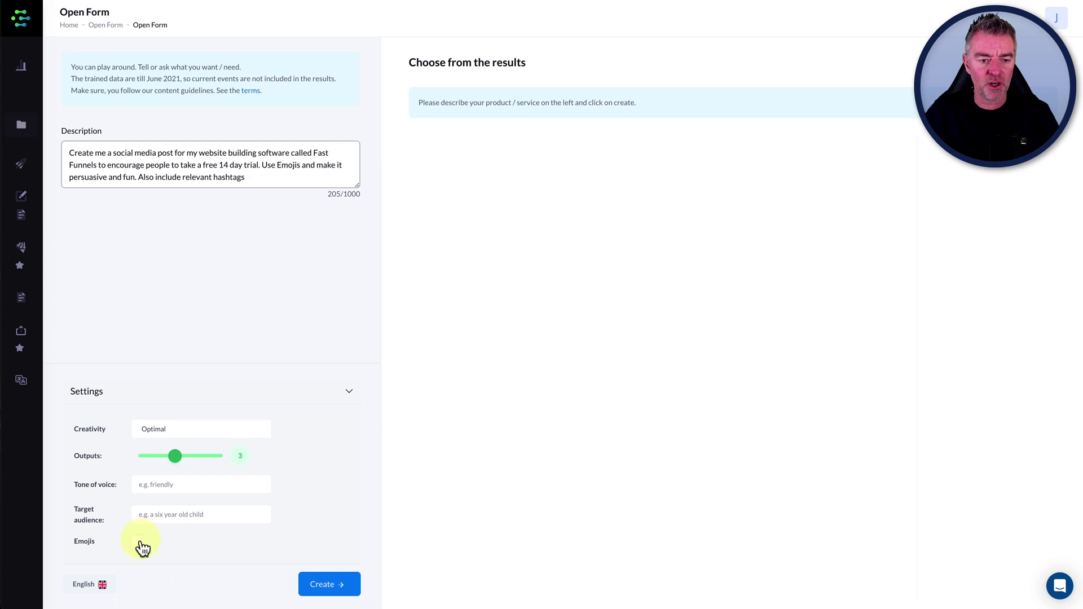
left_click(313, 578)
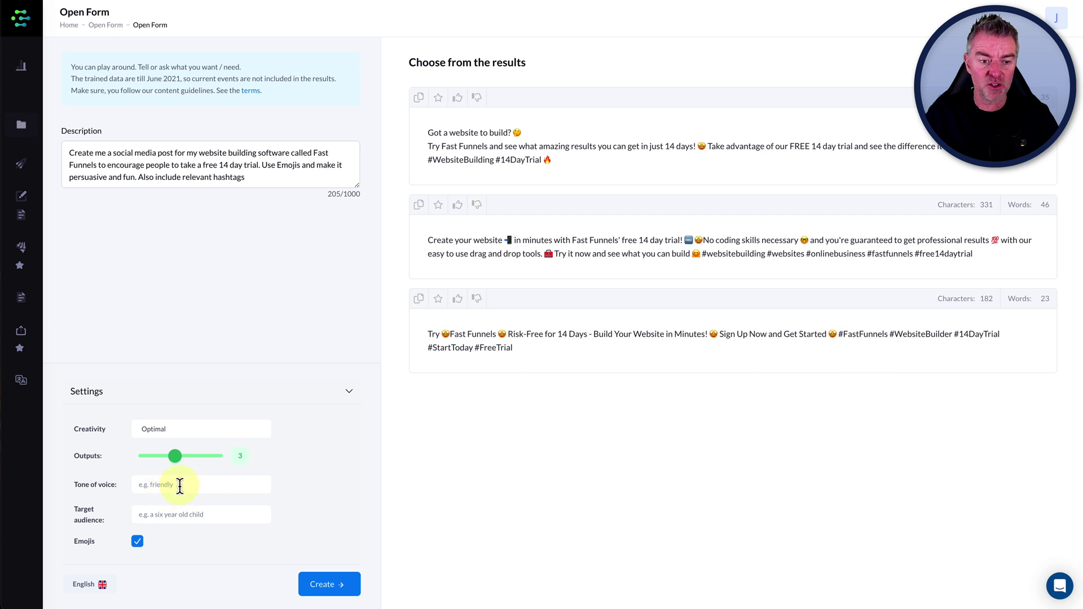
Step: Browse the output language list and keep English as the language
left_click(161, 515)
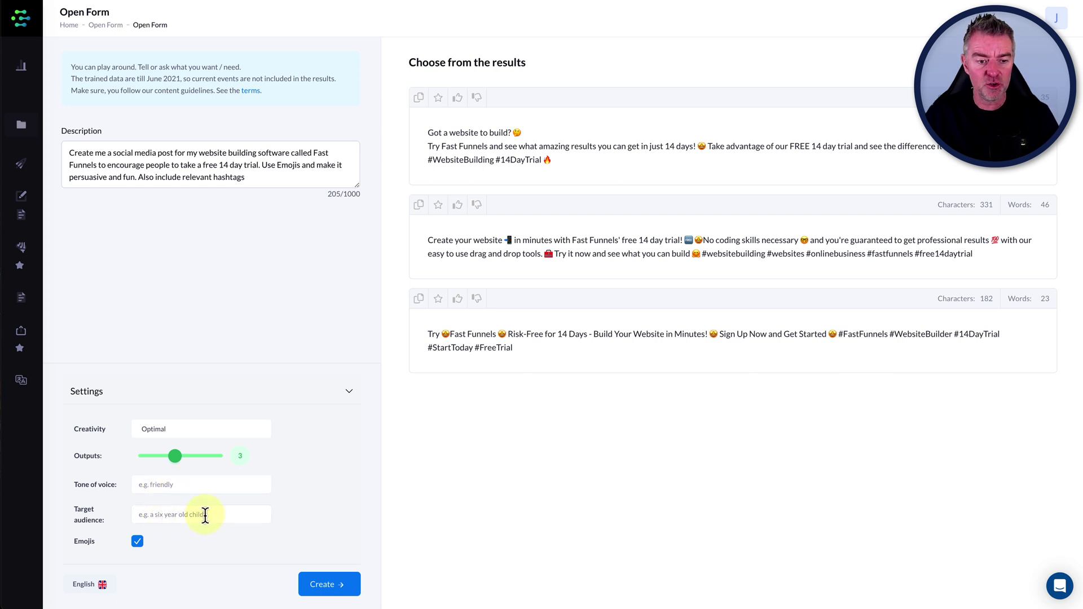
left_click(90, 584)
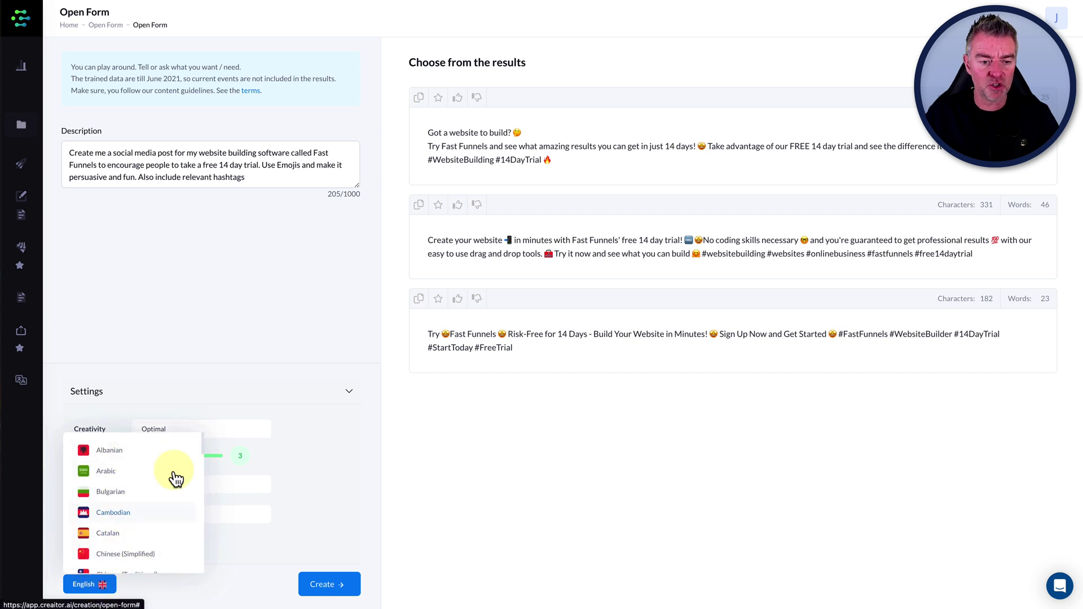
left_click(427, 443)
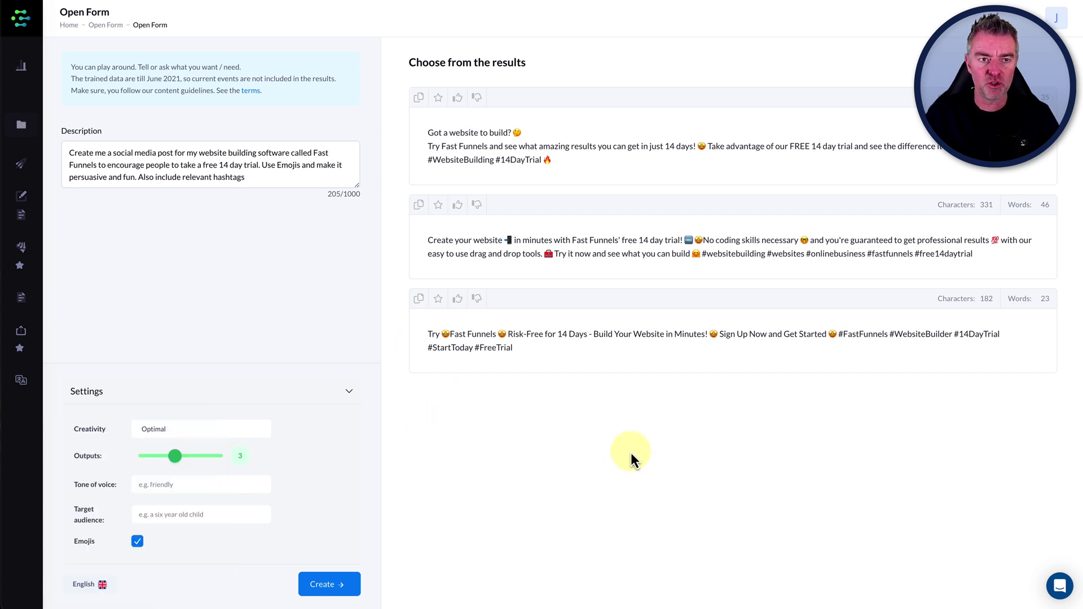